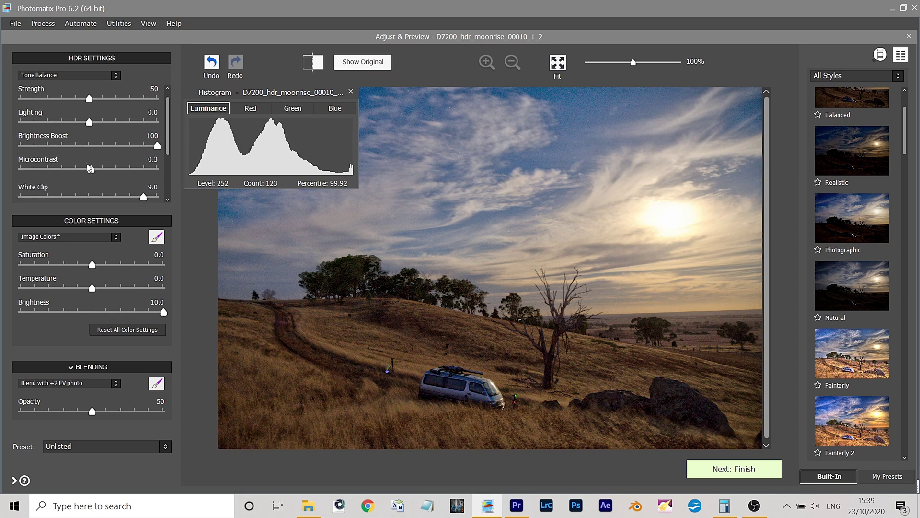
- Set Strength 70, Microcontrast 5, Saturation 2, Temperature -3 and reset blend Opacity to 50
drag(89, 169, 123, 169)
drag(89, 98, 116, 98)
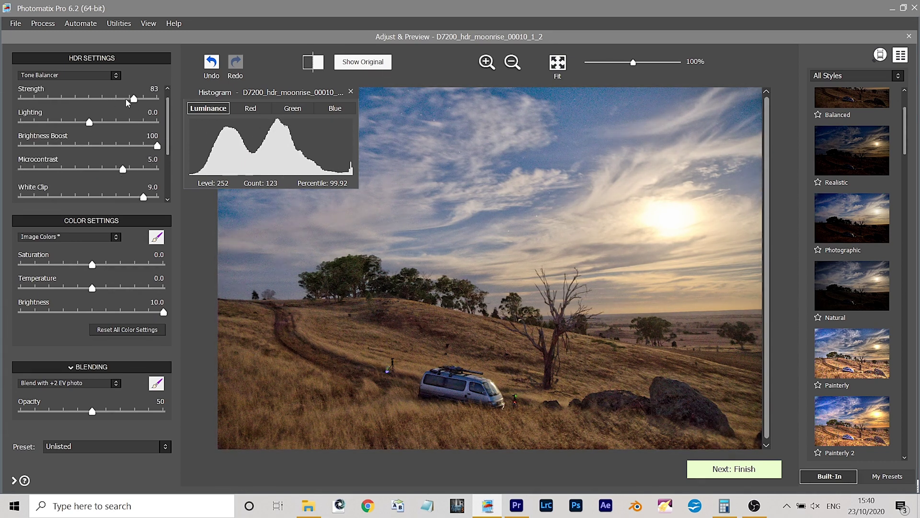
scroll(89, 144, up, 1)
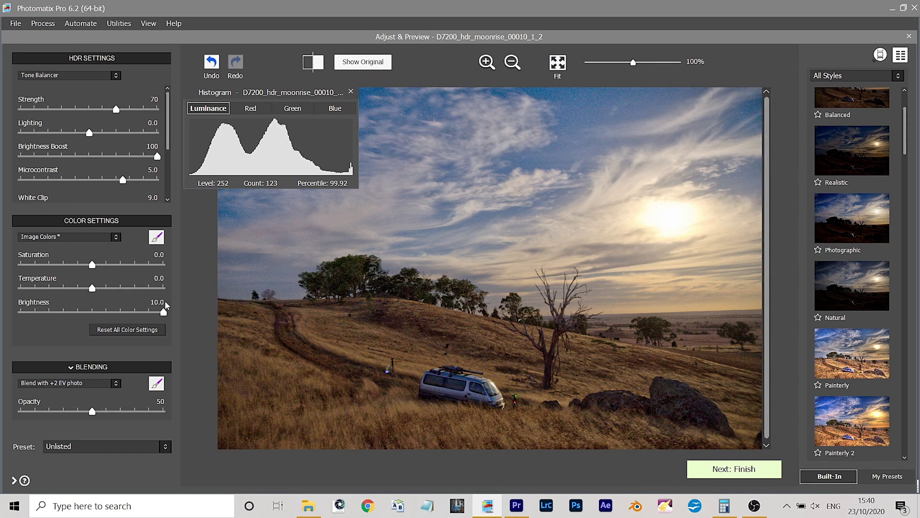
drag(92, 264, 106, 265)
drag(92, 288, 71, 288)
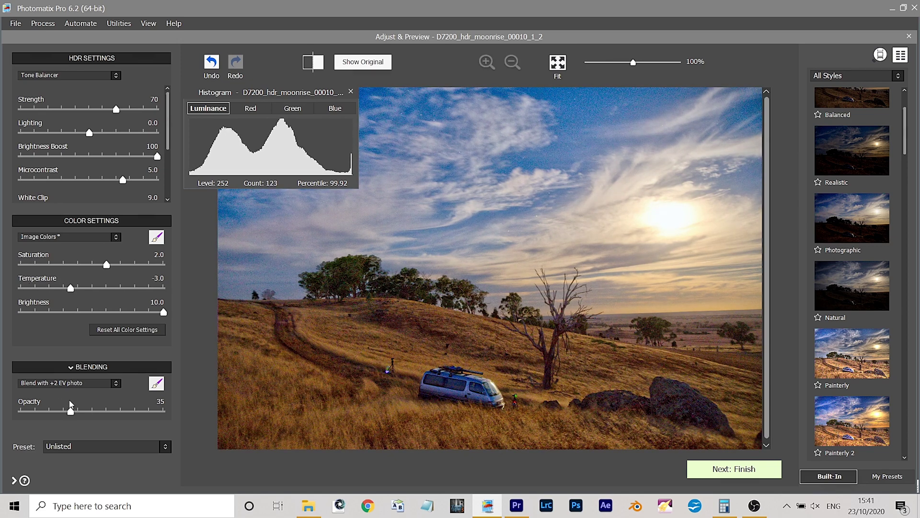
drag(93, 411, 73, 411)
double_click(73, 412)
- Finish tone-mapping and bring up the Contrast Preset choices
drag(440, 383, 519, 312)
click(734, 468)
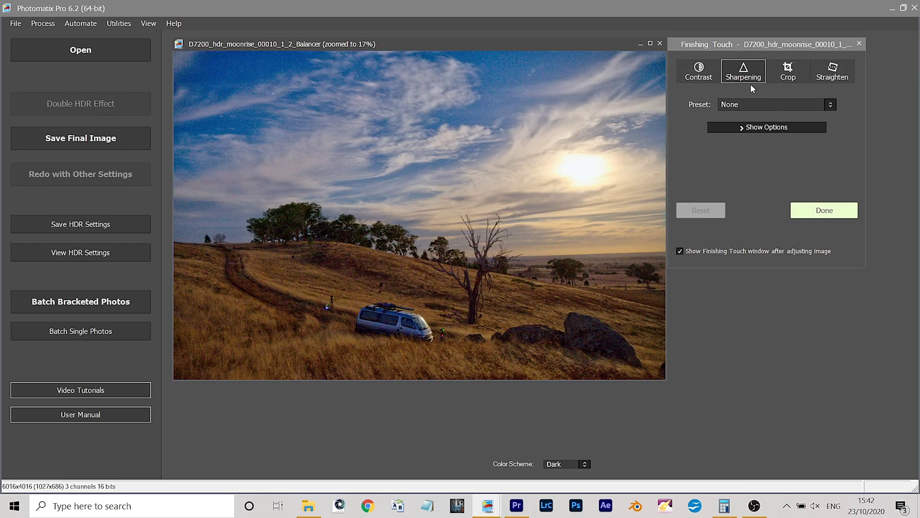
click(767, 104)
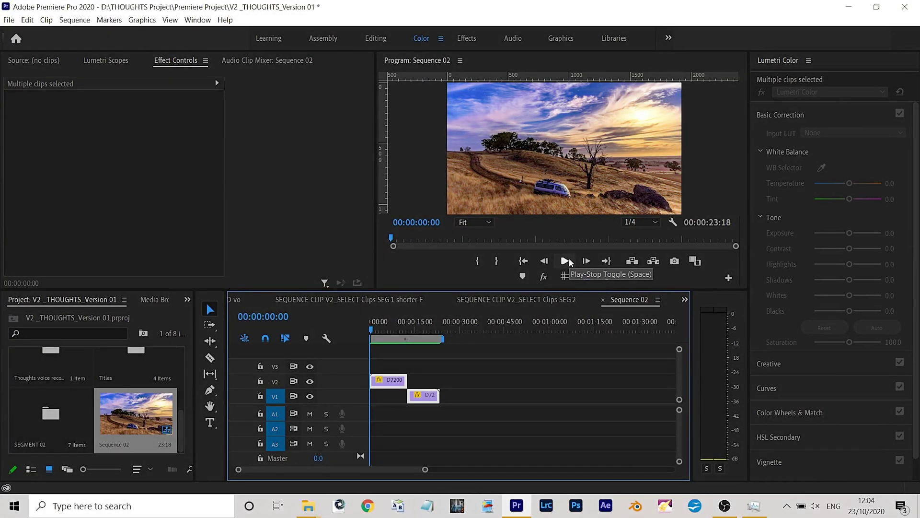
- Play back Sequence 02 in the Program monitor
click(568, 260)
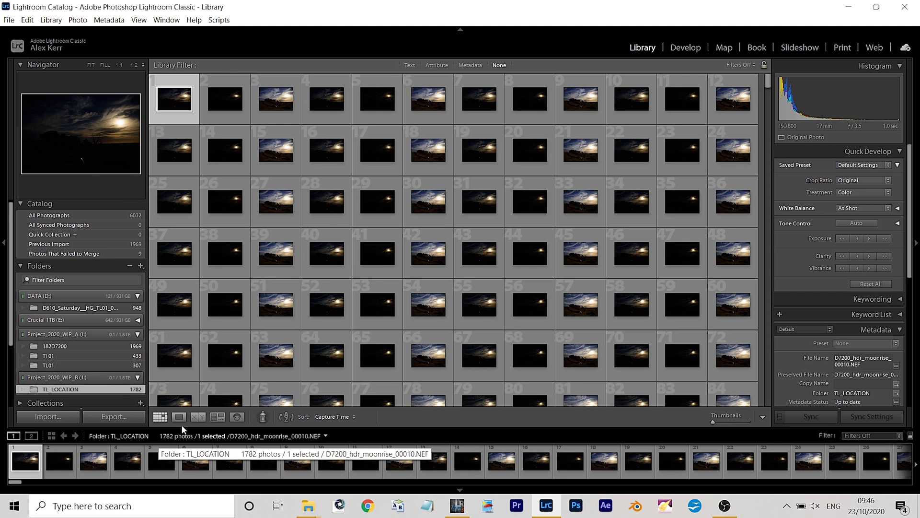
- Compare Capture Time of photo 4 (20:42:23) and photo 1 (20:42:15) in Metadata, then shrink thumbnails
drag(713, 422, 739, 423)
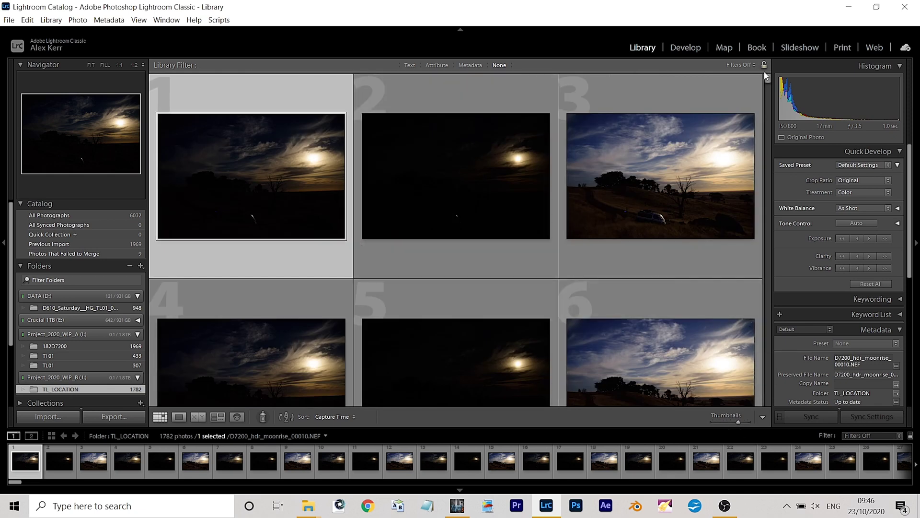
mouse_move(766, 75)
mouse_down()
mouse_move(770, 85)
mouse_move(768, 77)
mouse_up()
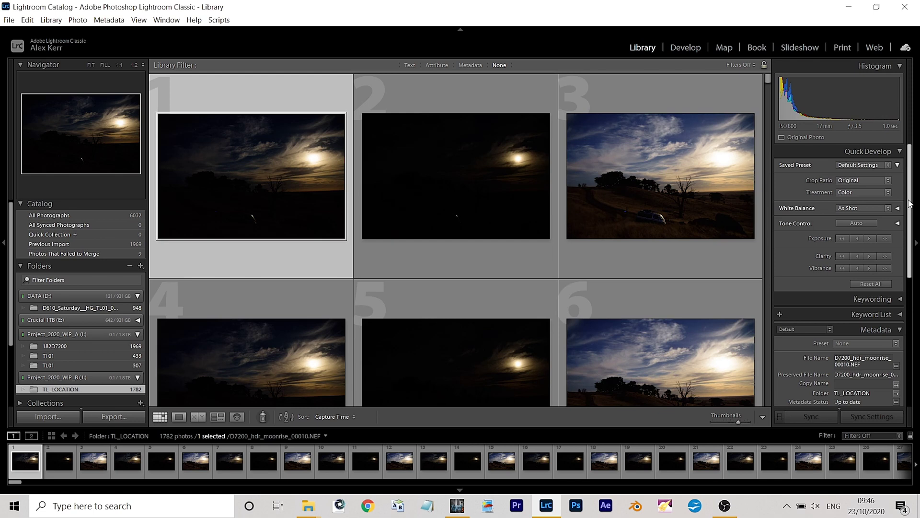
drag(910, 204, 899, 326)
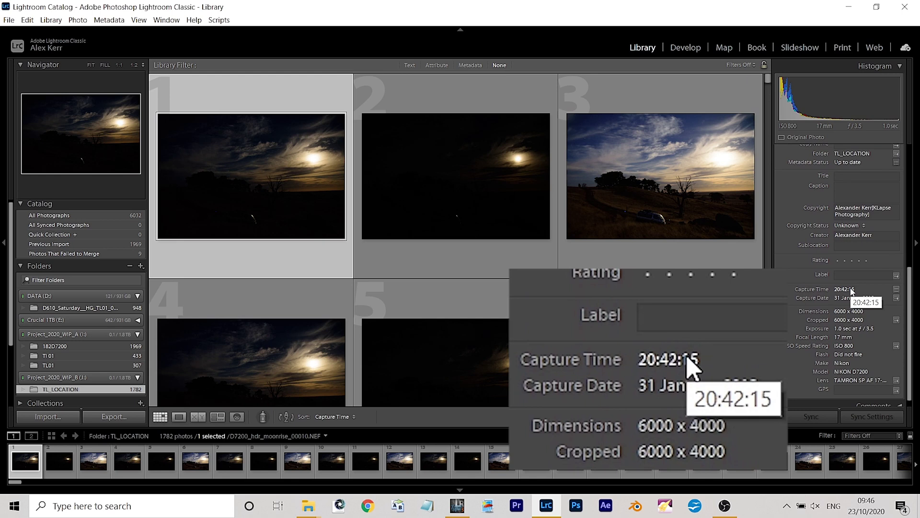
click(210, 367)
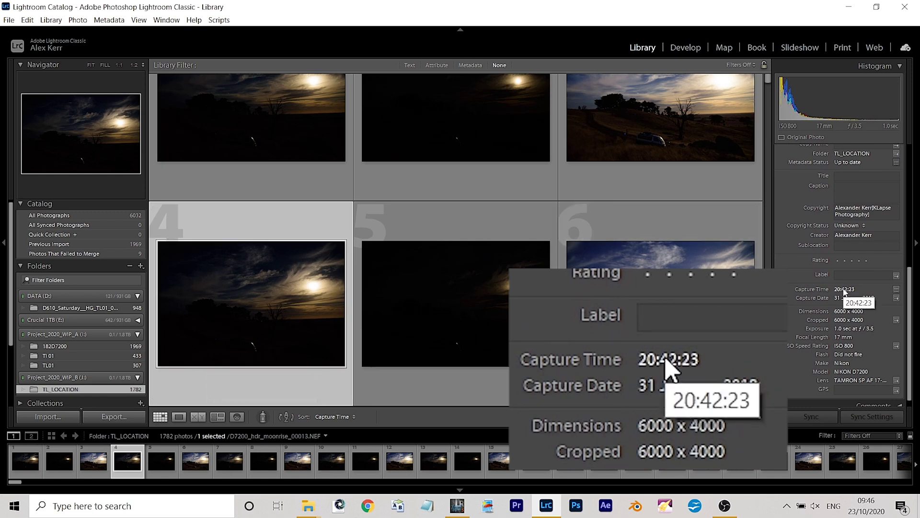
click(217, 145)
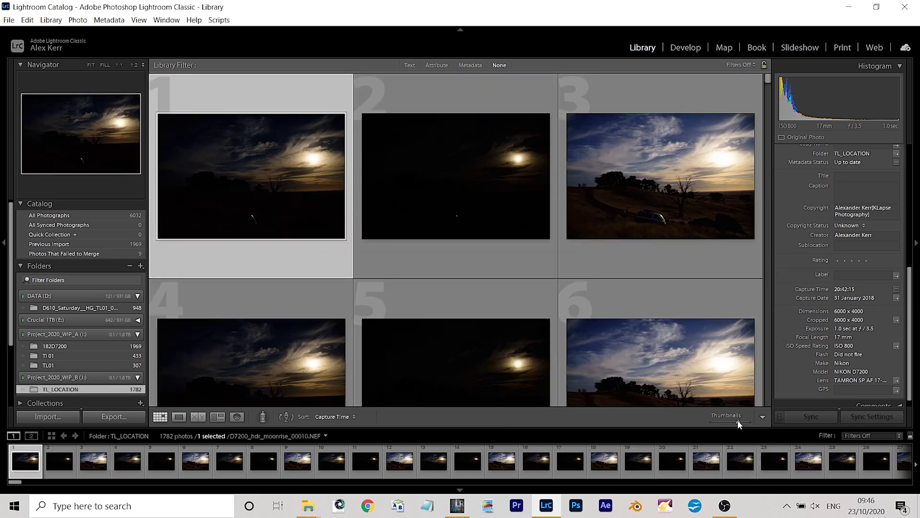
drag(738, 422, 698, 417)
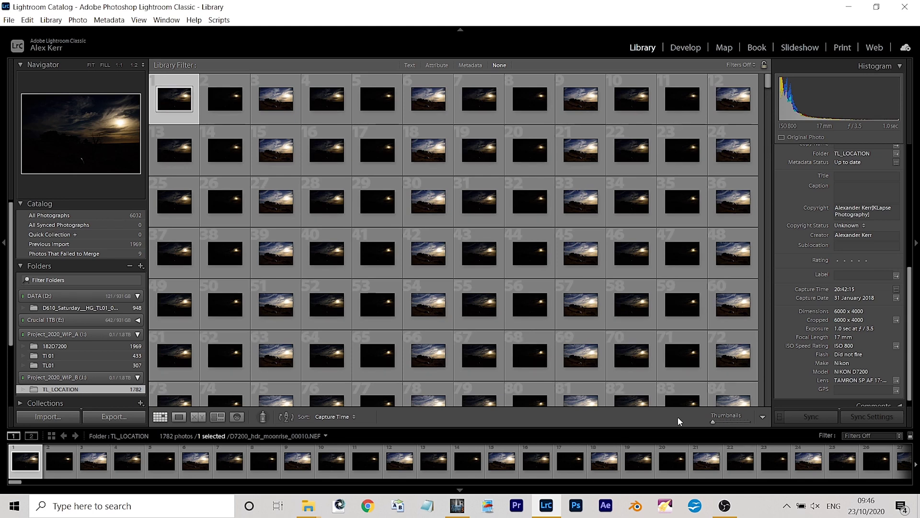
- Select all 1782 TL_LOCATION photos and bring up their Stacking options
key(ctrl+a)
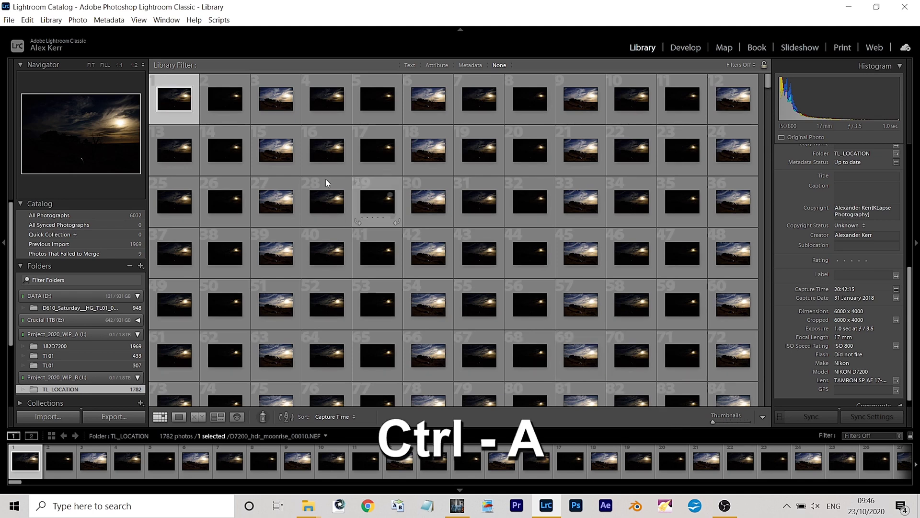
click(28, 20)
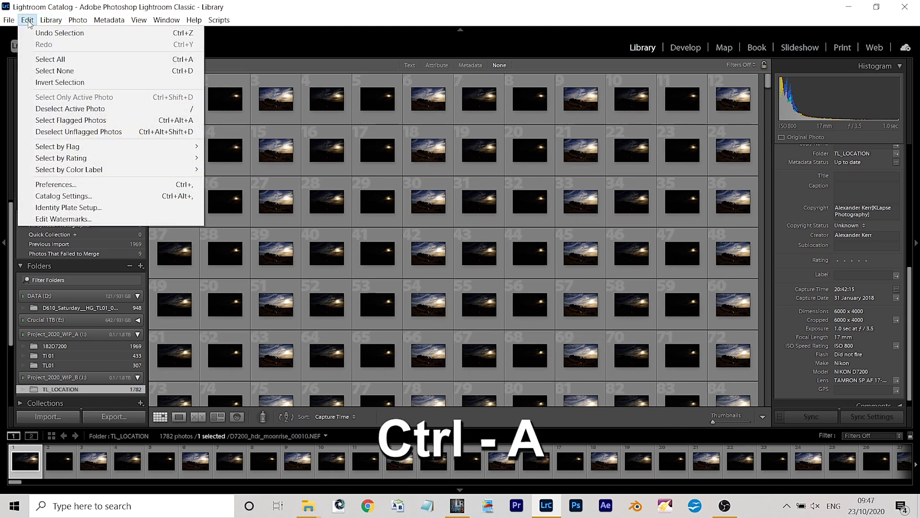
click(43, 57)
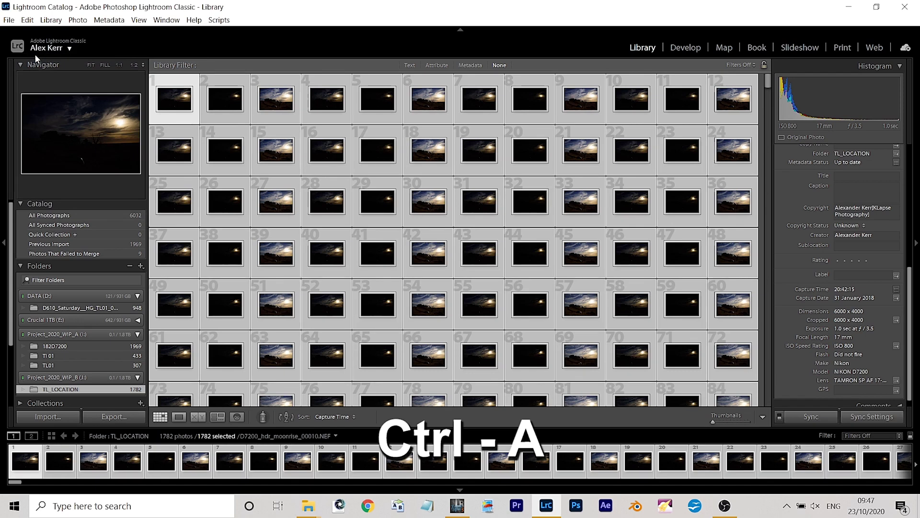
right_click(325, 205)
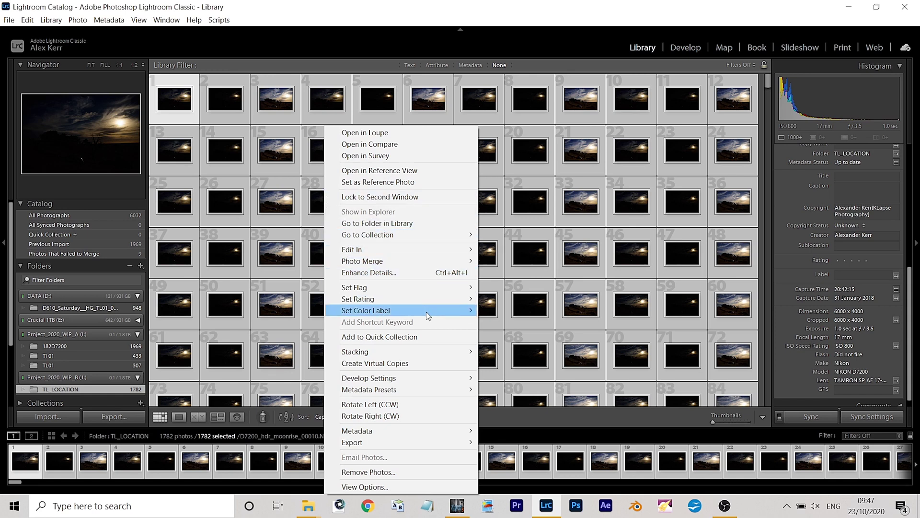
mouse_move(442, 360)
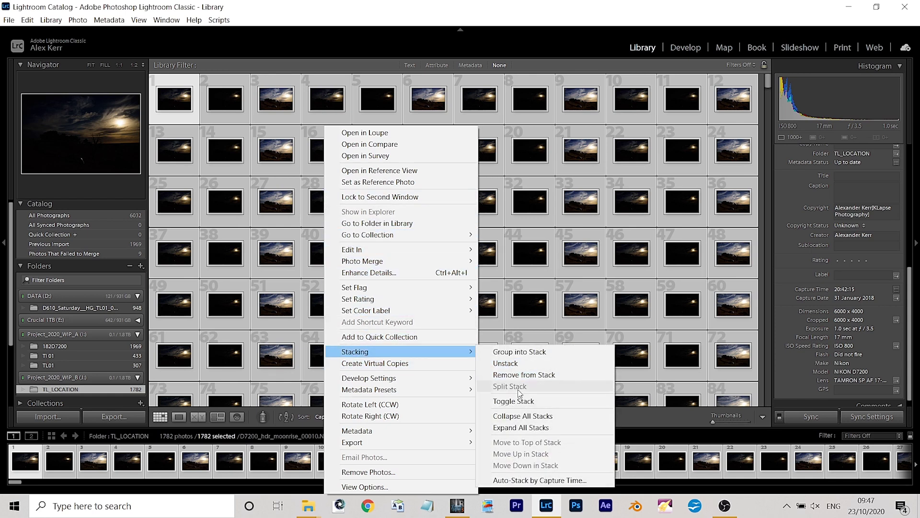
- Auto-stack by capture time with a 0:00:06 gap, giving 593 stacks
click(540, 480)
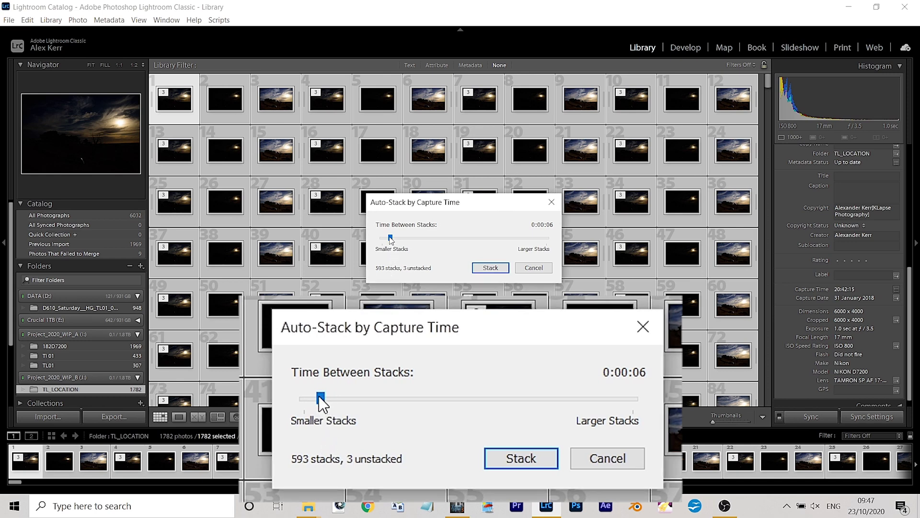
drag(390, 238, 392, 239)
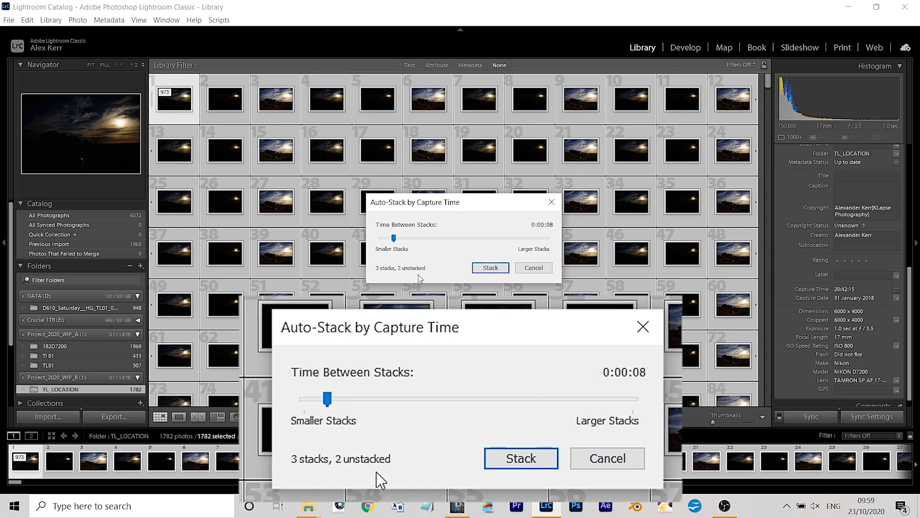
drag(330, 399, 324, 399)
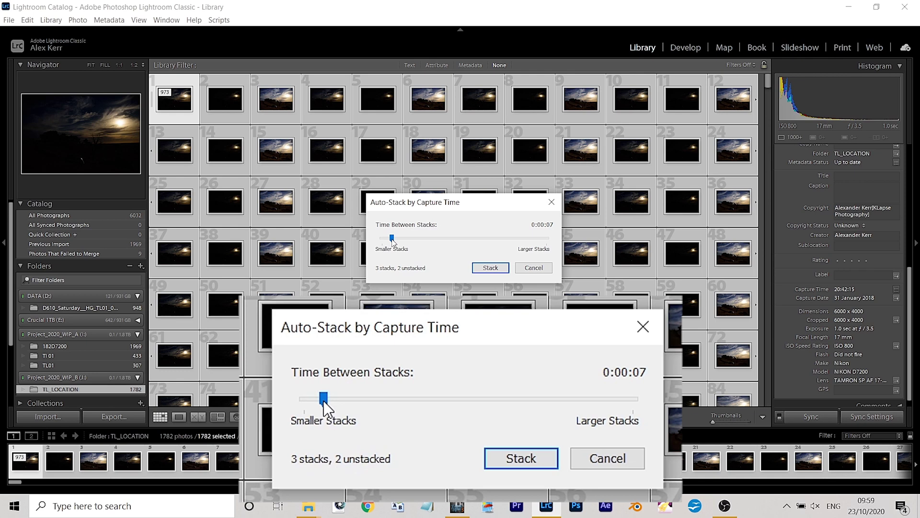
drag(324, 402, 321, 402)
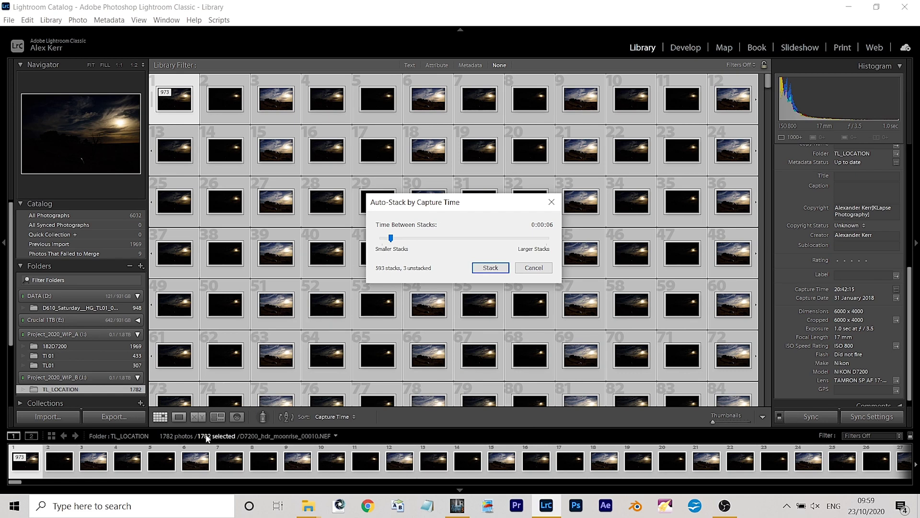
- Compute 1782 ÷ 3 = 594 in Windows Calculator
click(13, 506)
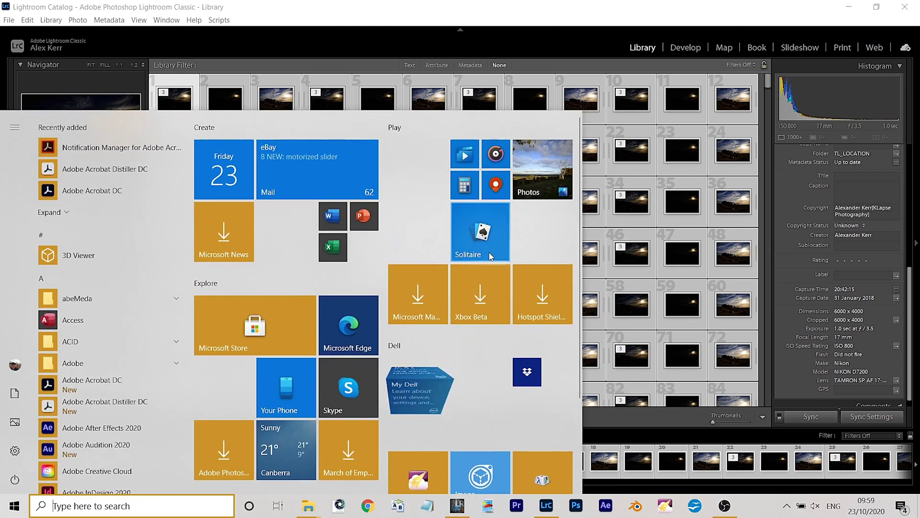
click(464, 185)
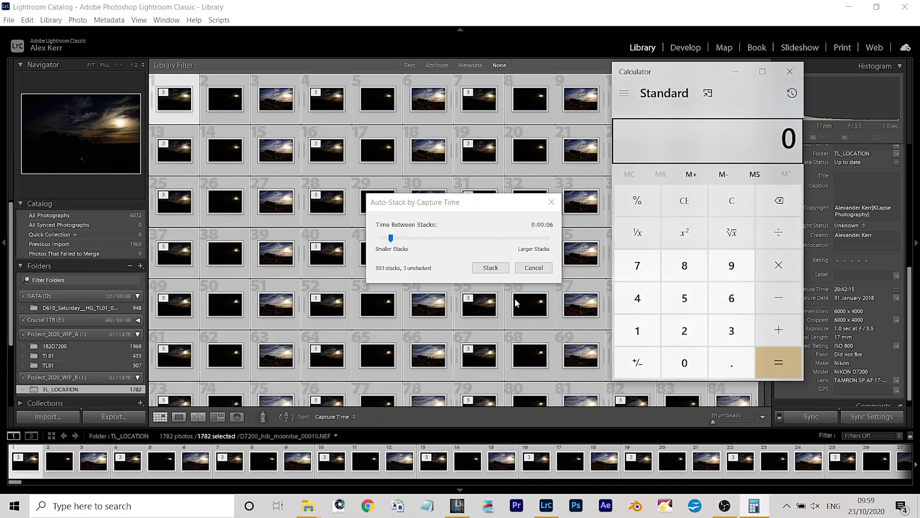
click(639, 331)
click(638, 265)
click(685, 266)
click(686, 331)
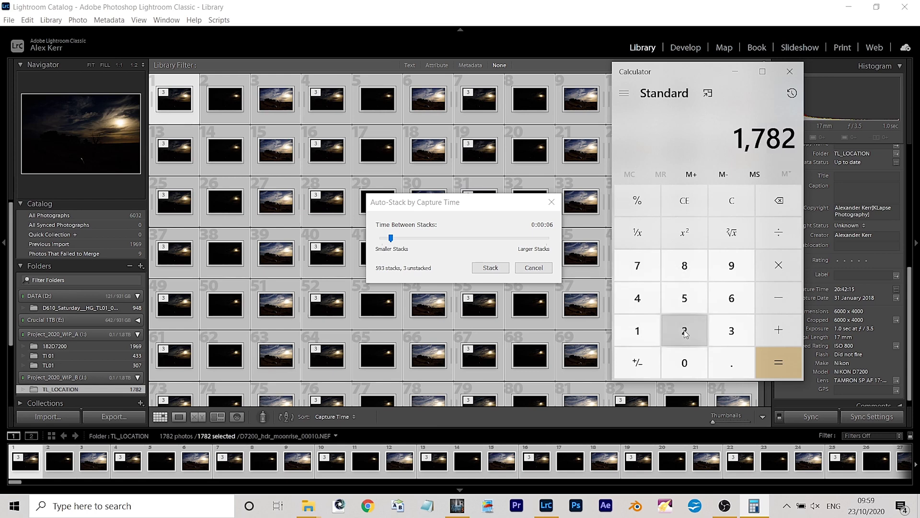
click(778, 232)
click(732, 331)
click(782, 368)
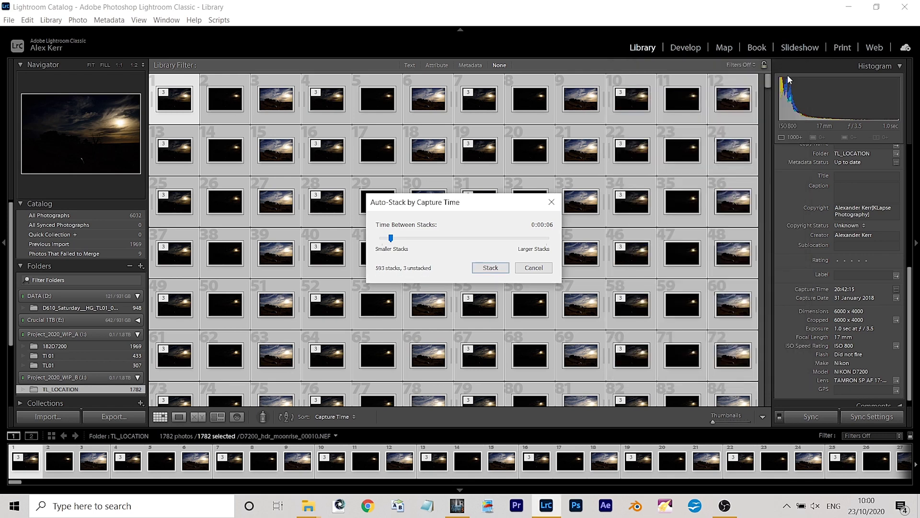
- Close Calculator, apply the capture-time stacking, and scroll the grid to check the 596 stacks
click(790, 71)
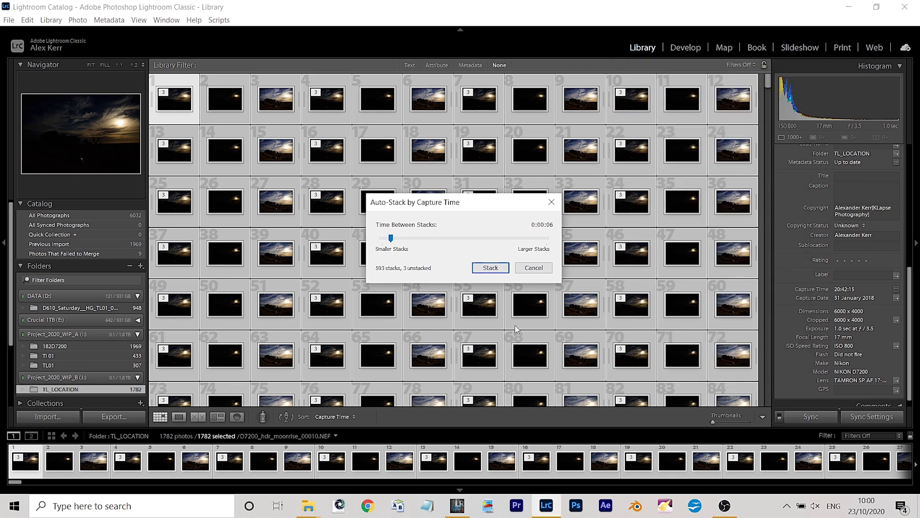
click(484, 269)
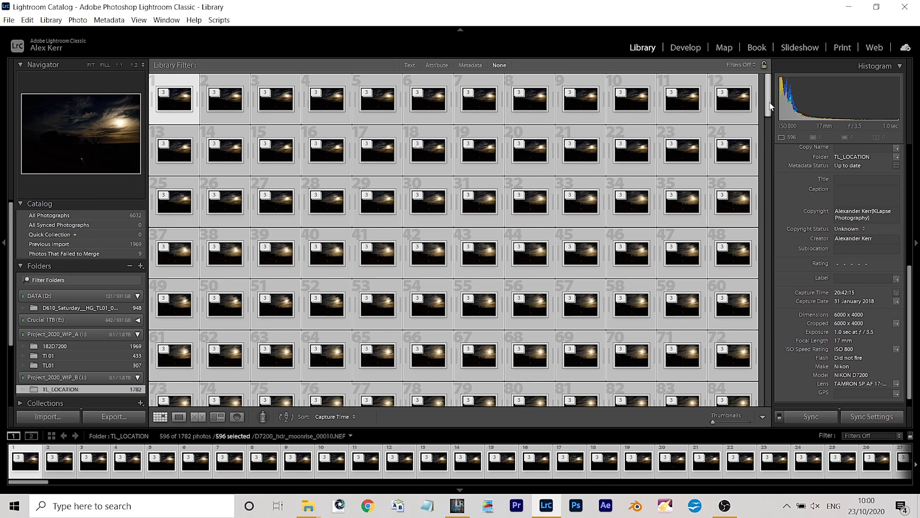
drag(771, 107, 752, 399)
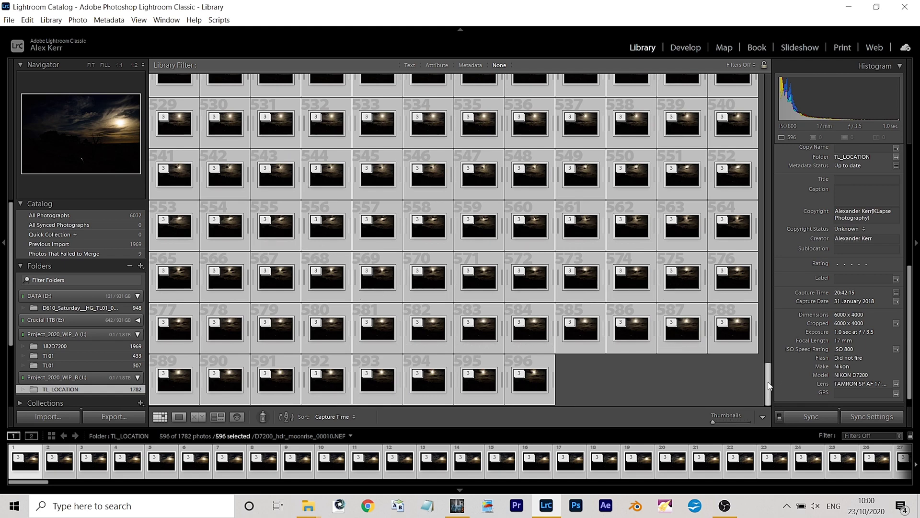
drag(769, 385, 771, 90)
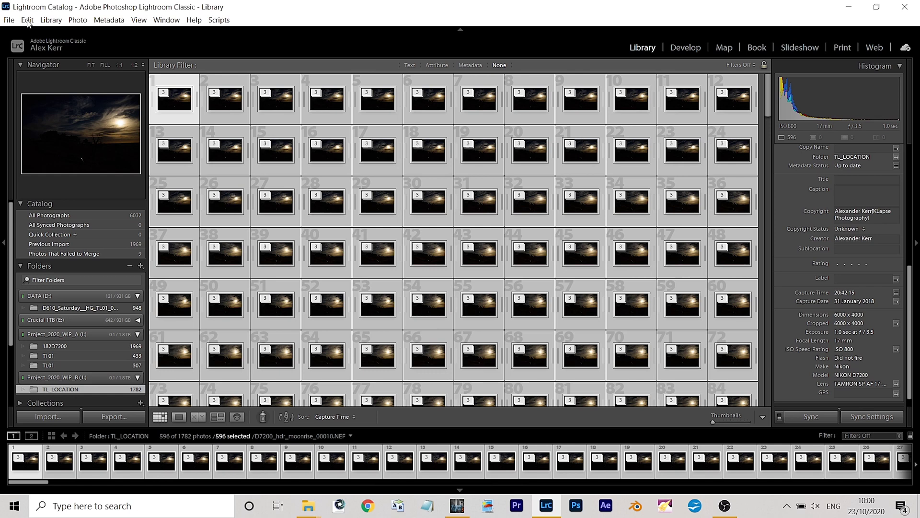
- Deselect all, pick only the first stack, and open it in Photo Merge > HDR
click(27, 20)
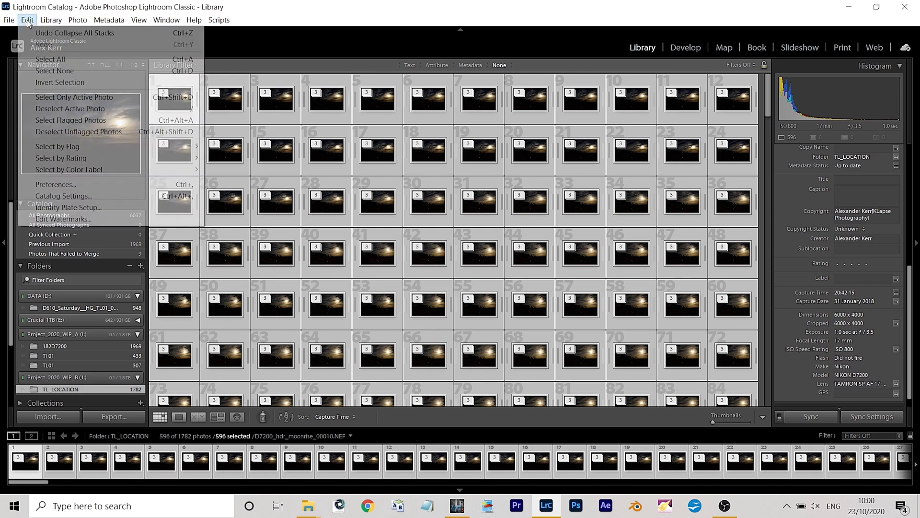
click(53, 71)
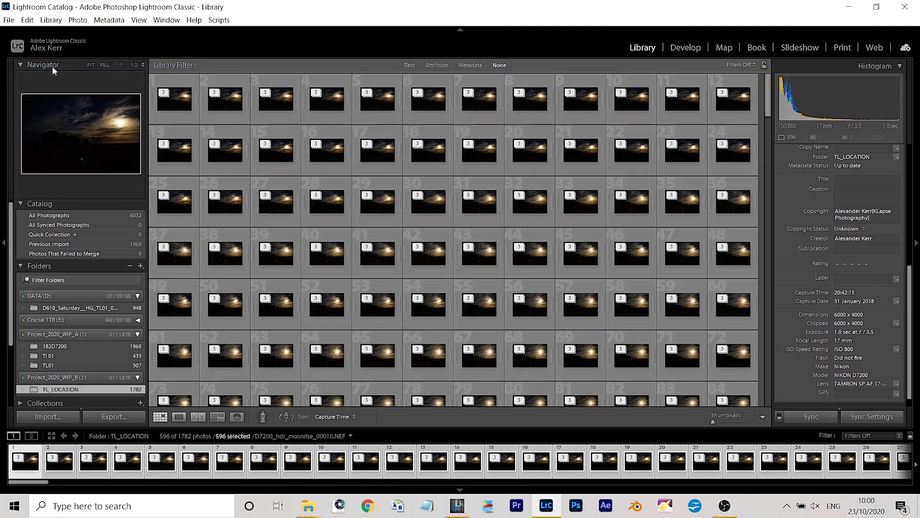
click(169, 109)
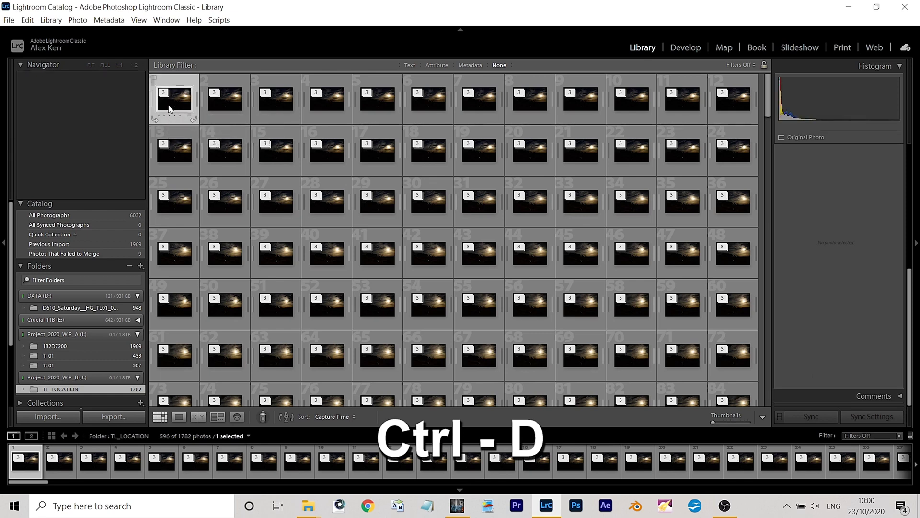
right_click(169, 109)
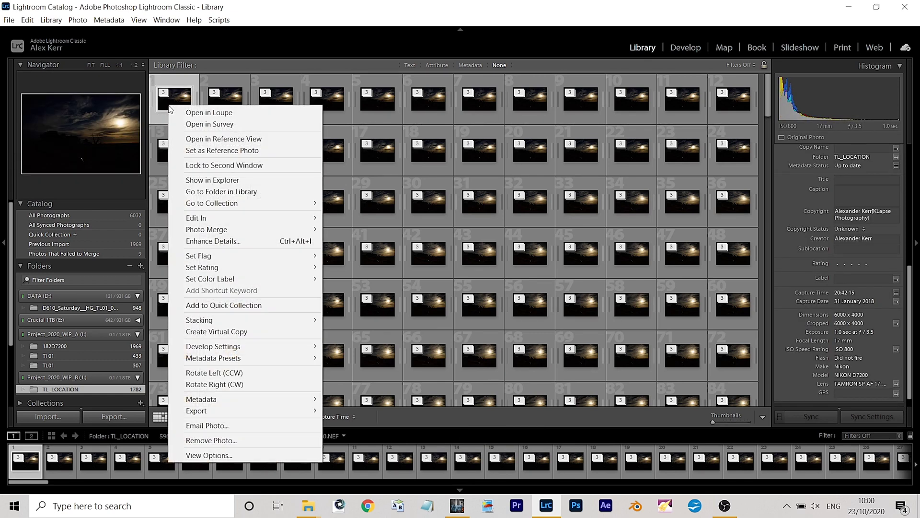
mouse_move(280, 229)
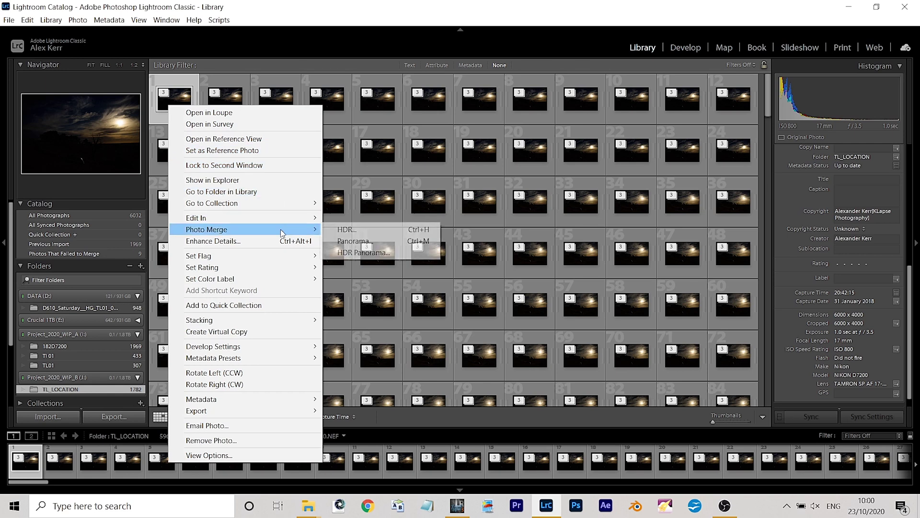
click(332, 231)
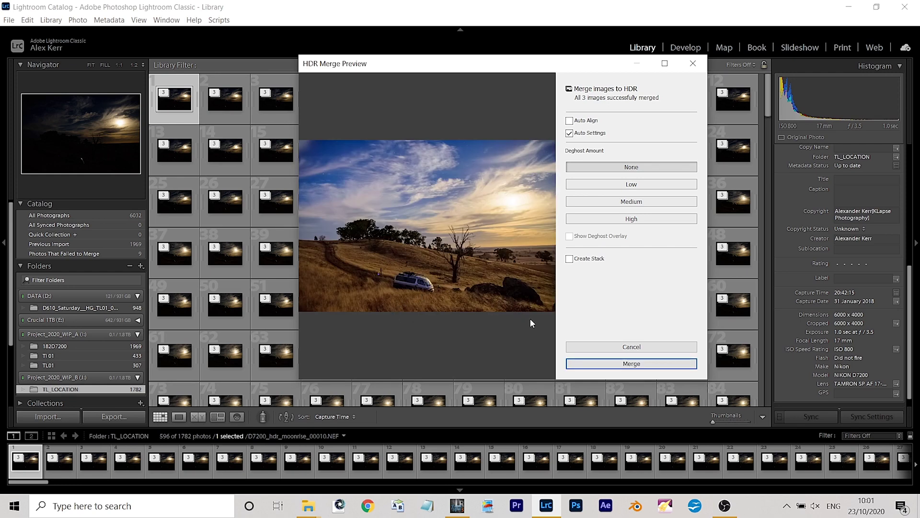
- Try Auto Align in the HDR preview, switch it back off, and cancel the merge
click(570, 121)
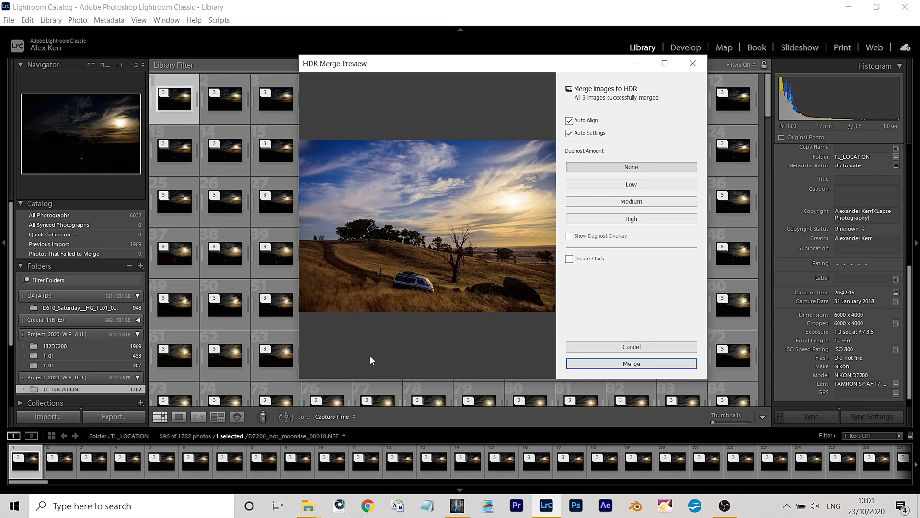
click(568, 124)
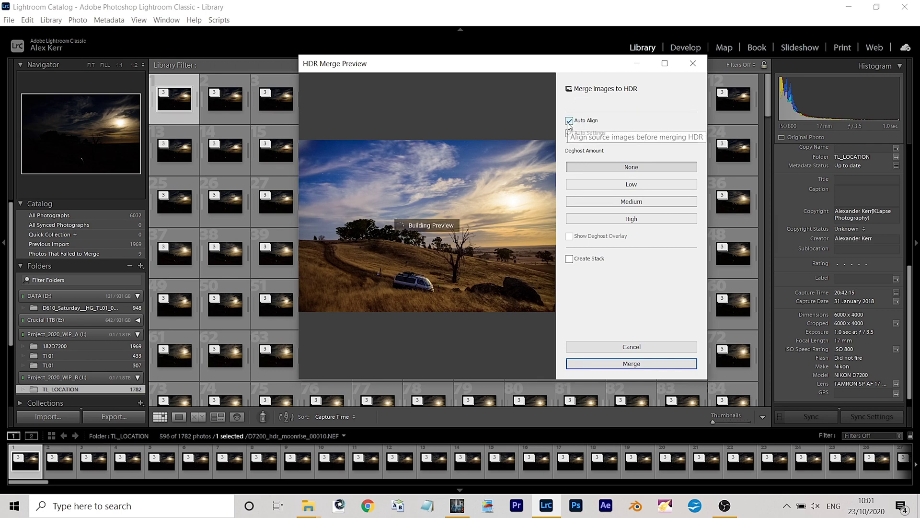
click(569, 122)
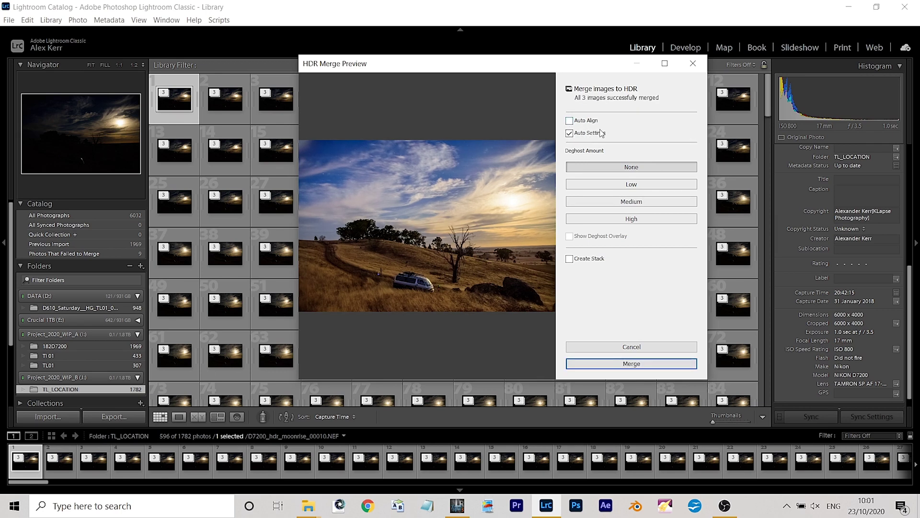
click(632, 347)
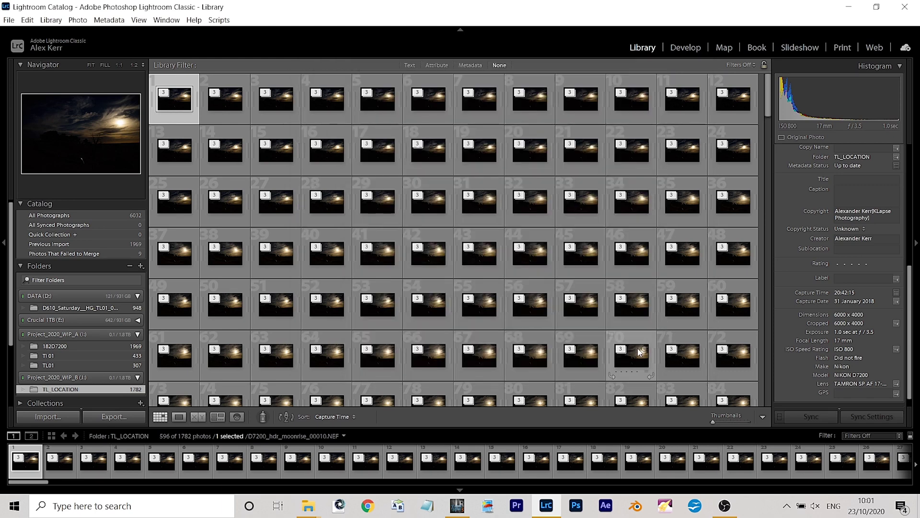
- Select all 596 stacks and run Photo Merge > HDR, confirming the over-50-stacks warning
click(27, 20)
click(50, 59)
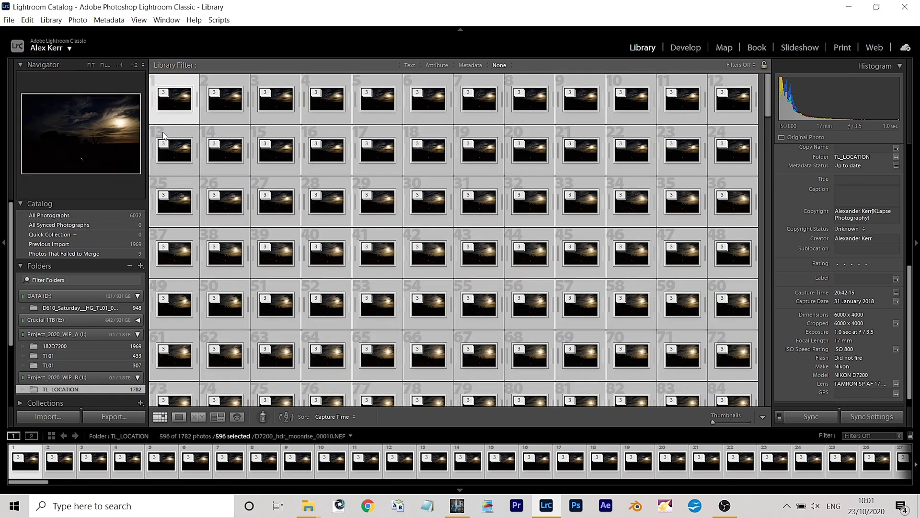
right_click(429, 152)
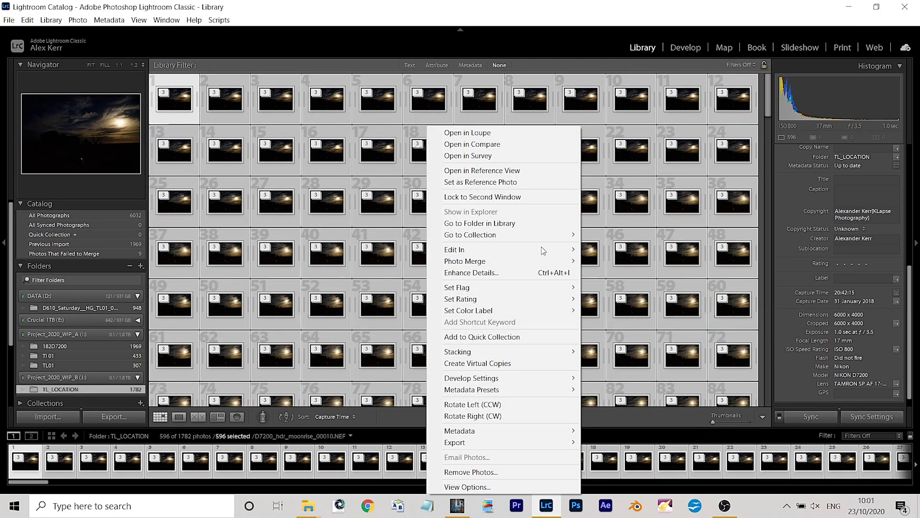
mouse_move(536, 260)
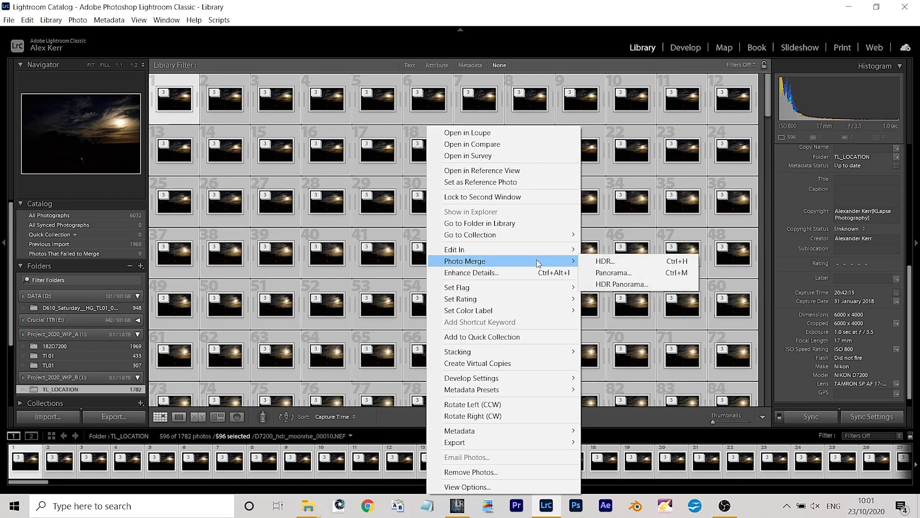
click(605, 261)
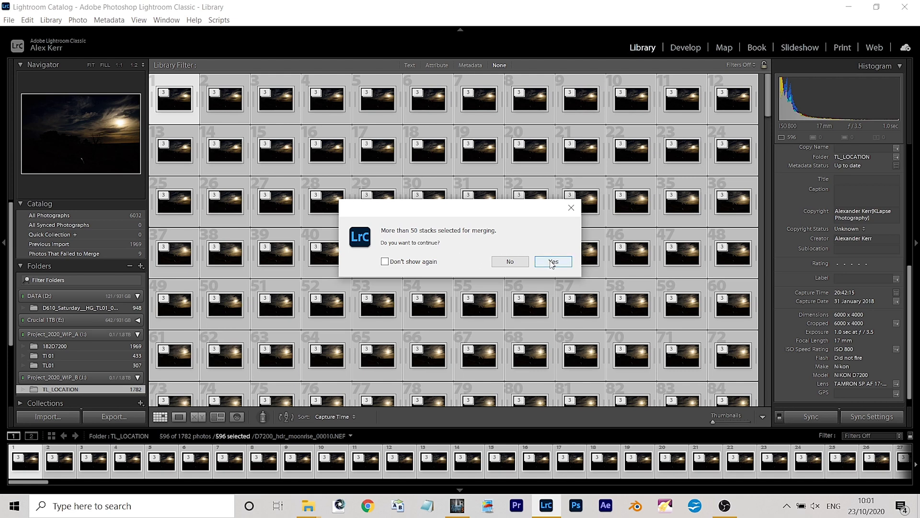
click(553, 263)
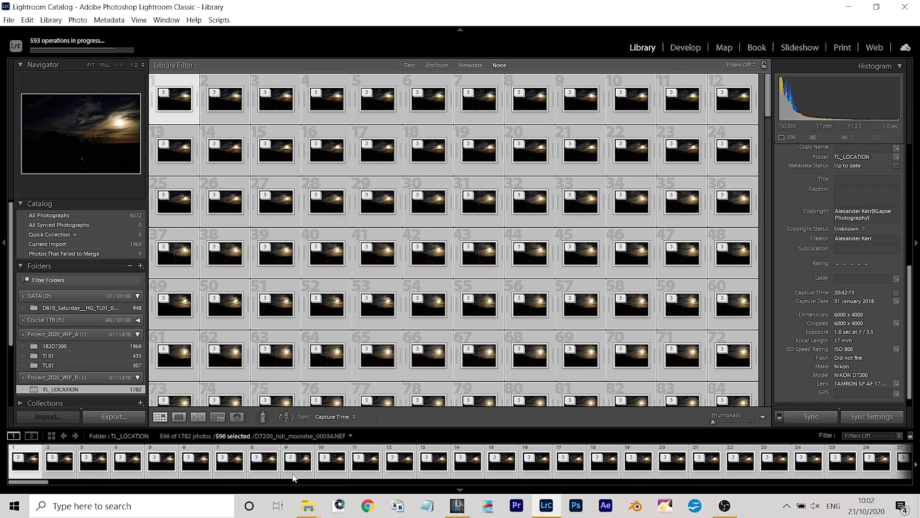
- Show TL_LOCATION with full file names and sizes, revealing the ~104 MB HDR DNGs
mouse_move(308, 506)
click(318, 442)
drag(296, 66, 339, 67)
drag(447, 169, 645, 169)
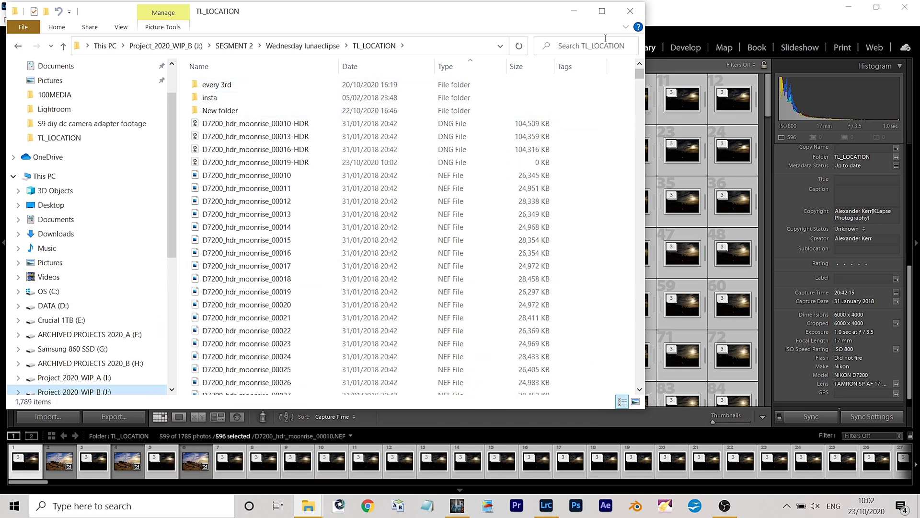
- Copy the seven HDR DNGs from TL_LOCATION and bring up actions for the LREHDRMERGE DNG V2 files
click(574, 11)
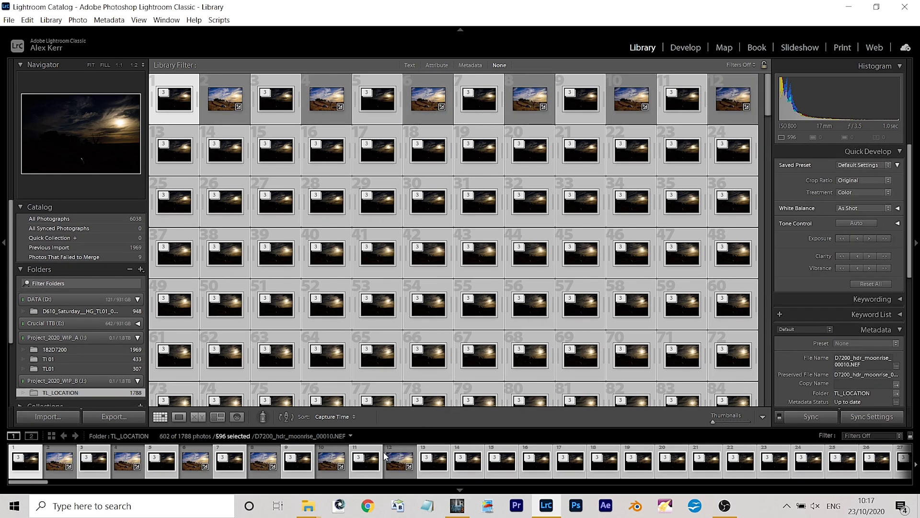
mouse_move(308, 512)
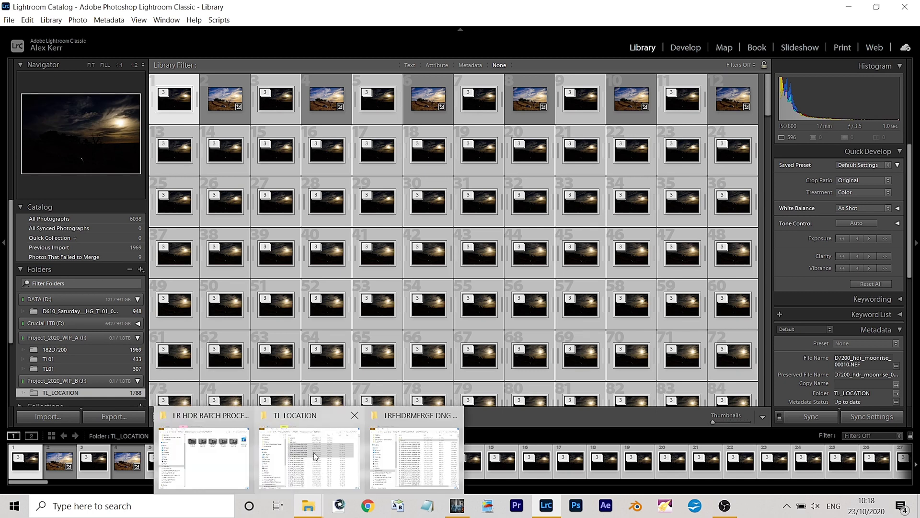
click(312, 417)
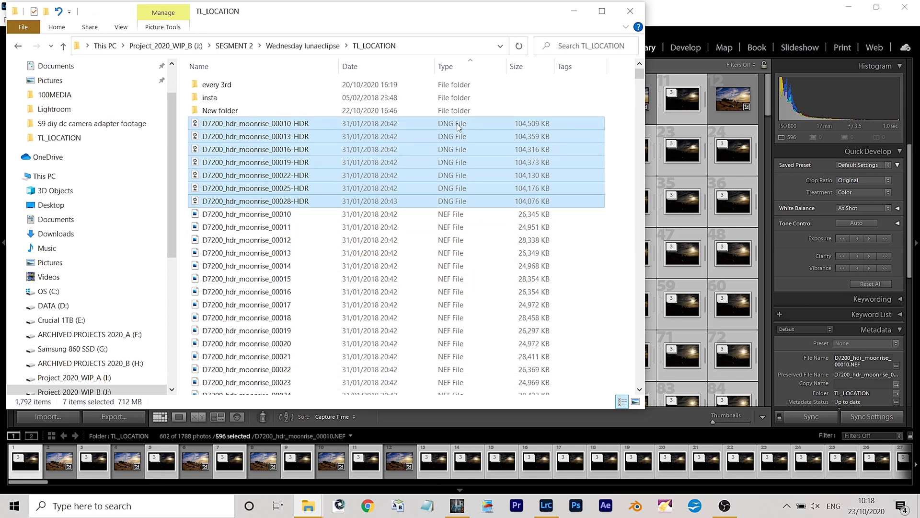
right_click(458, 204)
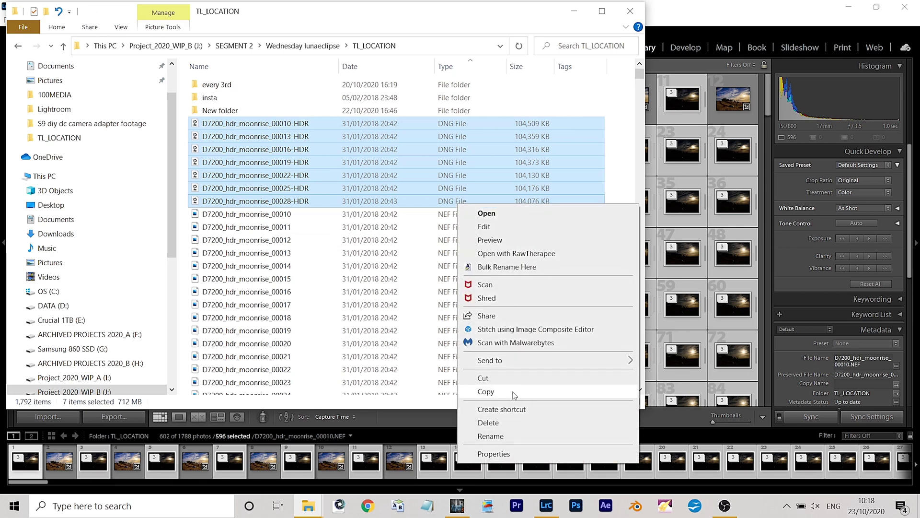
click(485, 392)
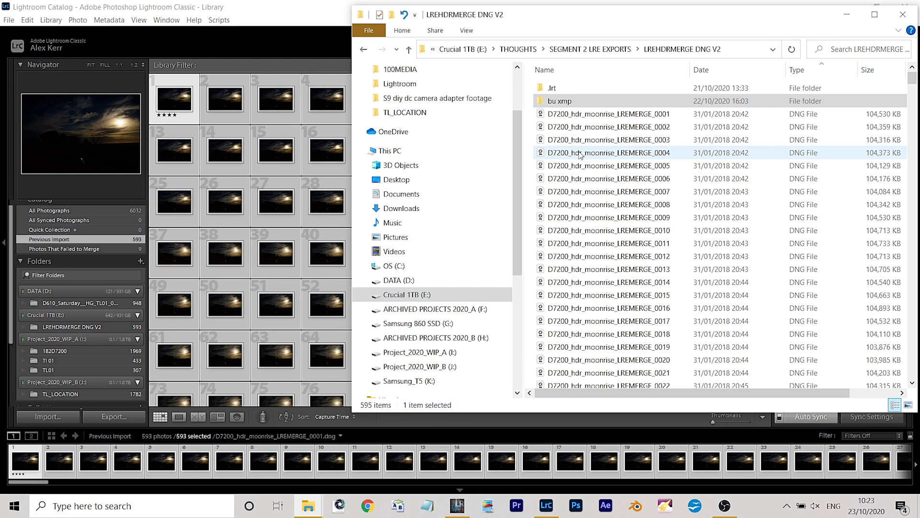
right_click(582, 114)
- Load the folder in Bulk Rename Utility, remove the last 13 characters and add suffix MERGED_
click(618, 186)
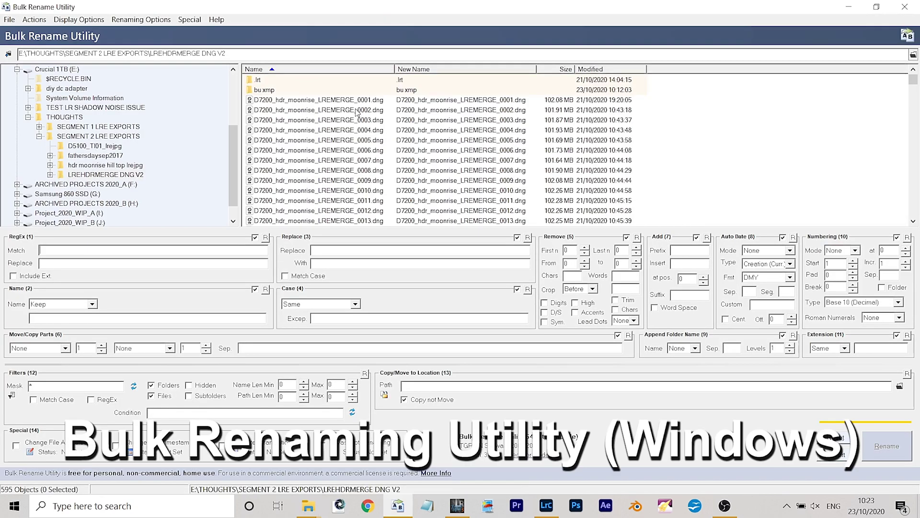
click(355, 102)
drag(637, 248, 637, 247)
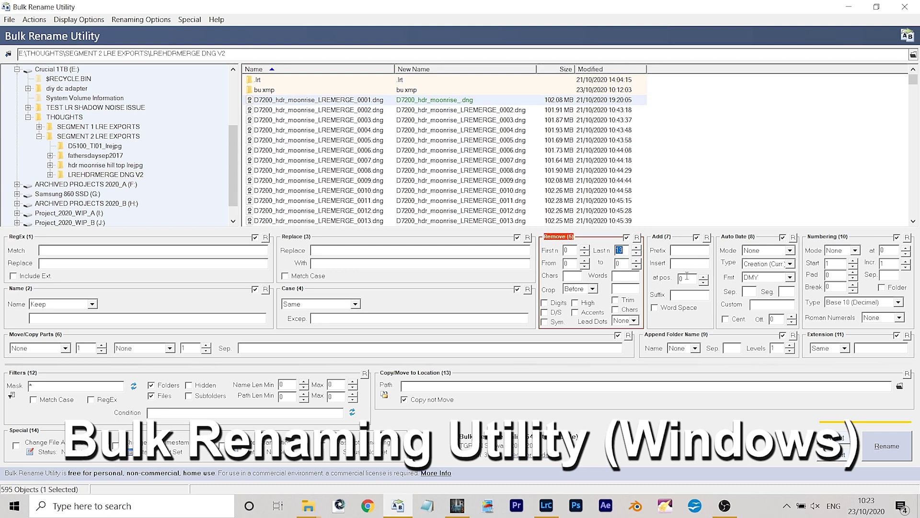
click(701, 296)
text(MERGED-)
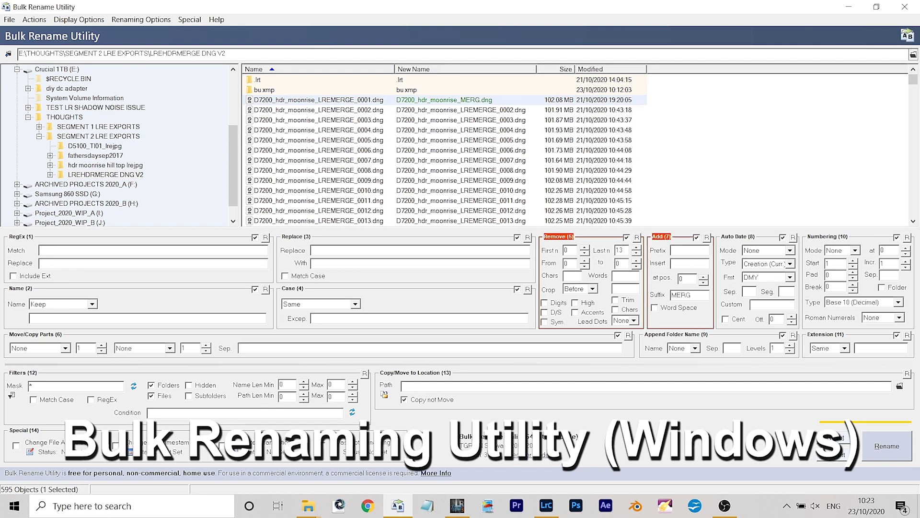
key(BackSpace)
text(_)
- Insert a four-digit padded number at position 26, select all 593 files, and switch to LRTimelapse
click(853, 271)
click(853, 272)
click(853, 272)
click(852, 272)
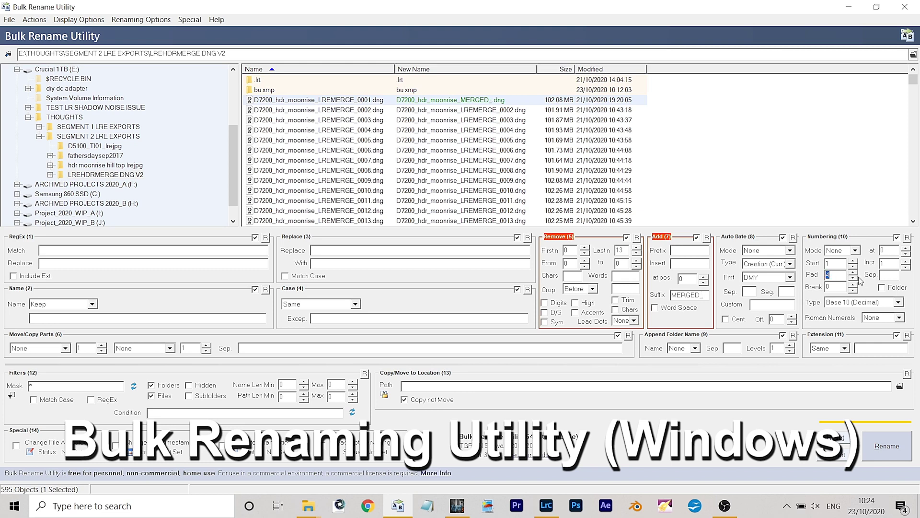
click(906, 248)
click(906, 248)
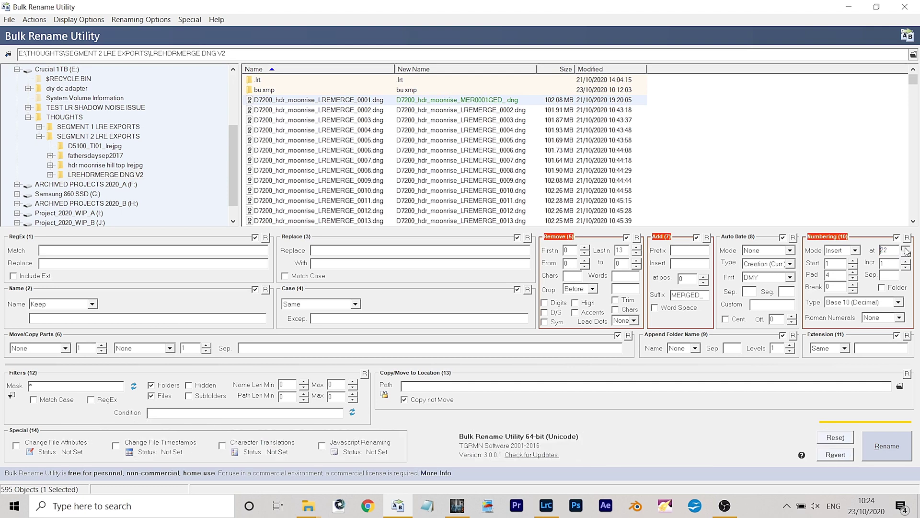
key(End)
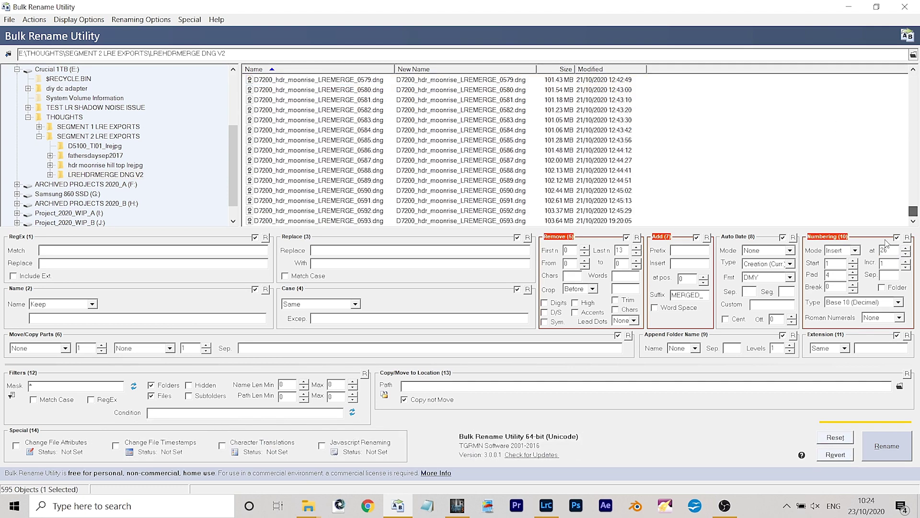
shift+click(459, 223)
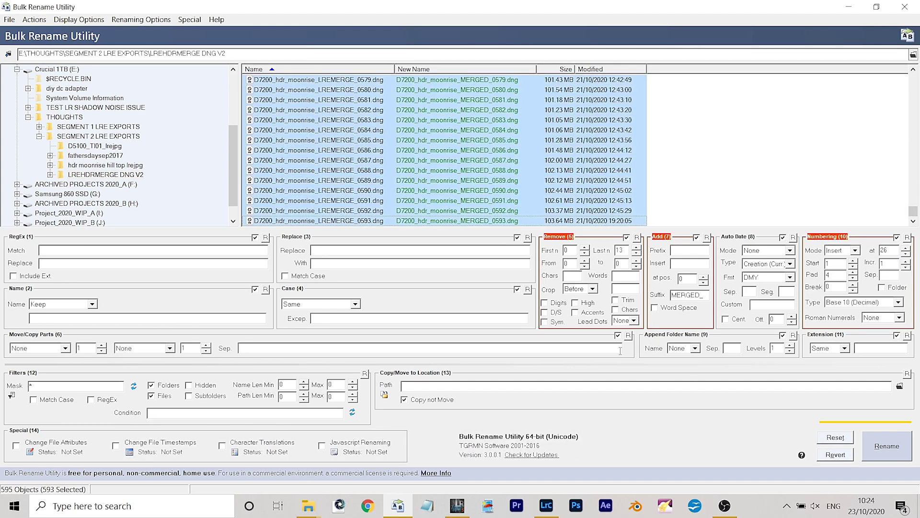
click(905, 7)
click(458, 506)
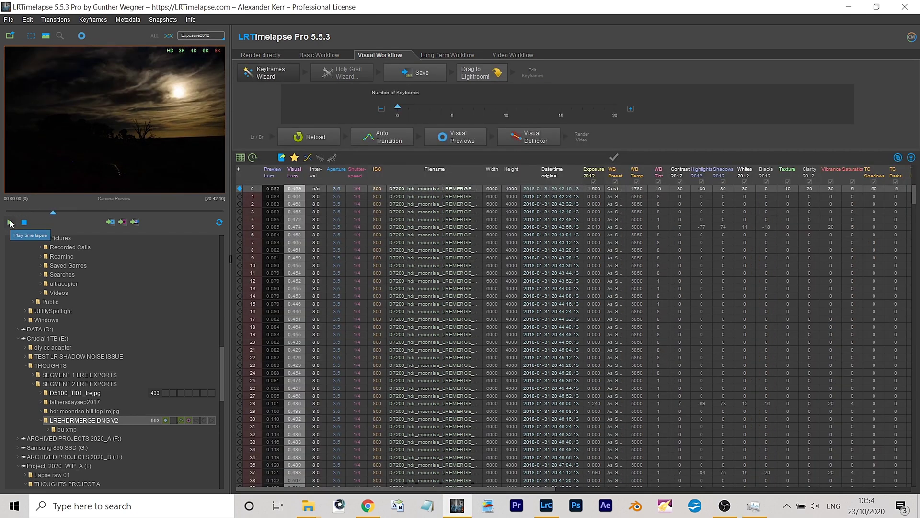
- Preview the 593-frame sequence, send the keyframes to Lightroom, and open frame 0127 in Develop
click(10, 222)
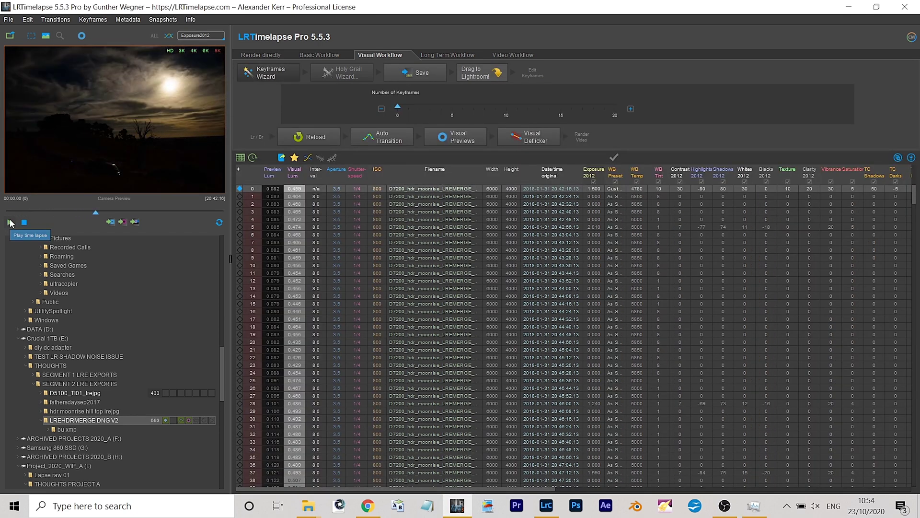
drag(480, 73, 258, 211)
double_click(174, 114)
key(d)
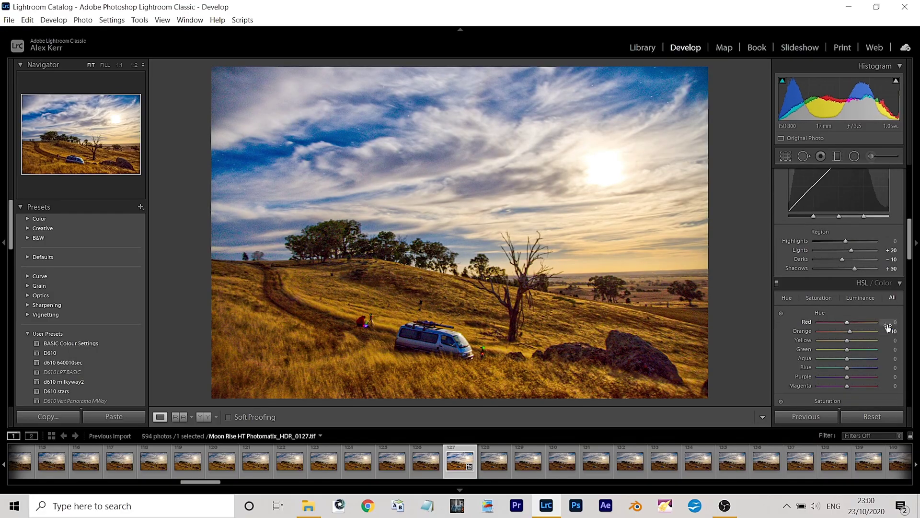
- Inspect the dead tree at 1:1, adjust a Develop slider, and draw a graduated filter across the middle
scroll(887, 287, down, 10)
click(526, 279)
click(530, 285)
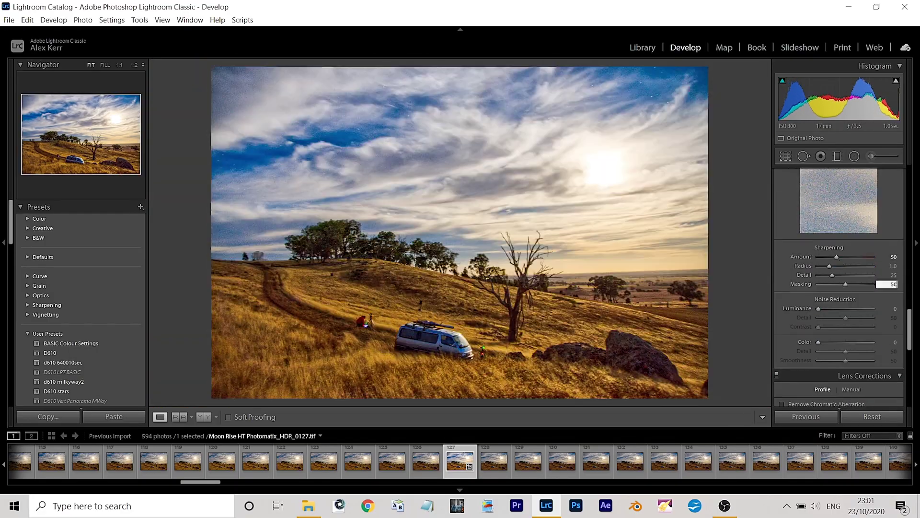
click(538, 293)
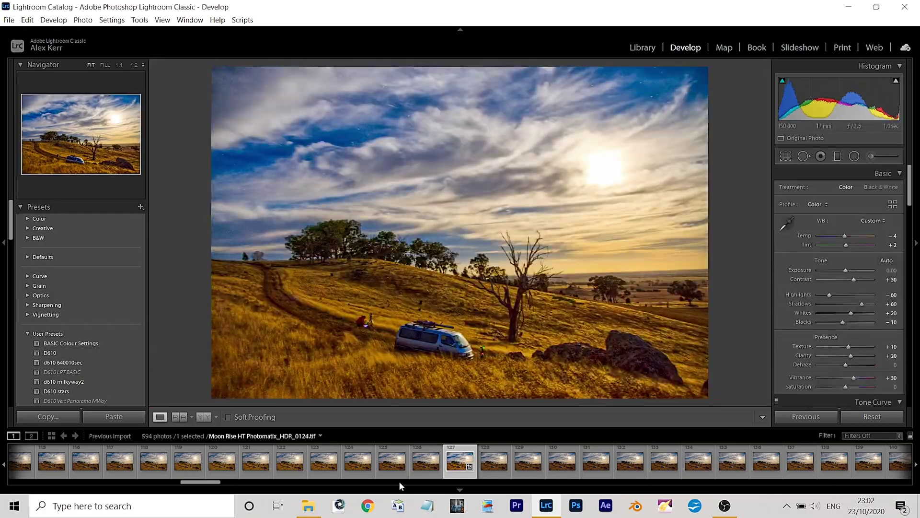
scroll(839, 288, up, 10)
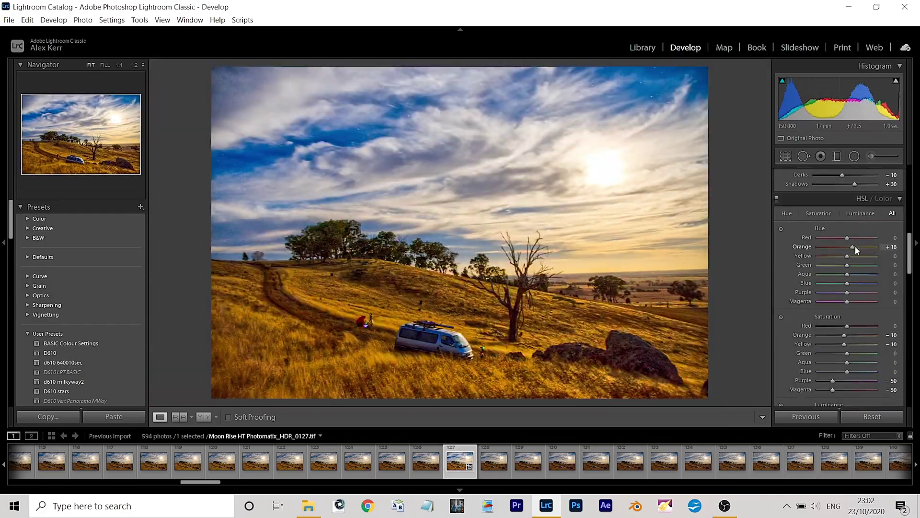
drag(841, 344, 838, 345)
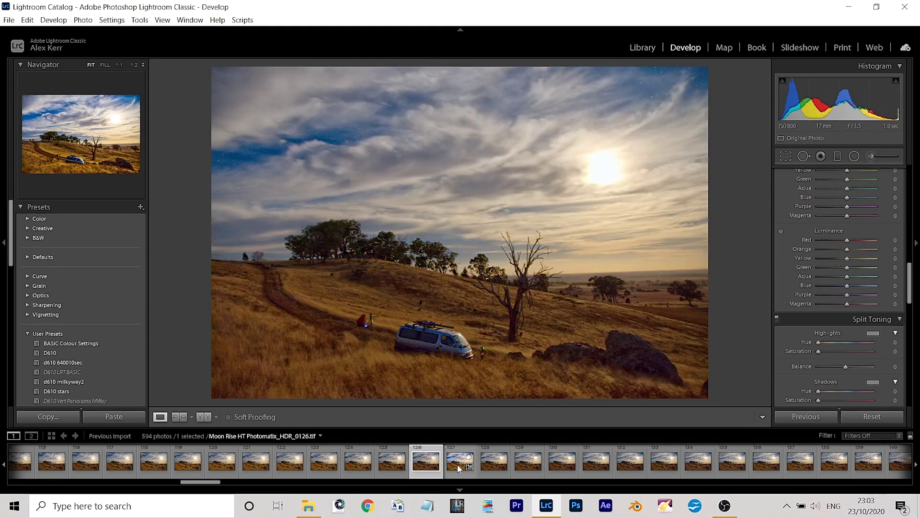
key(m)
drag(446, 72, 456, 251)
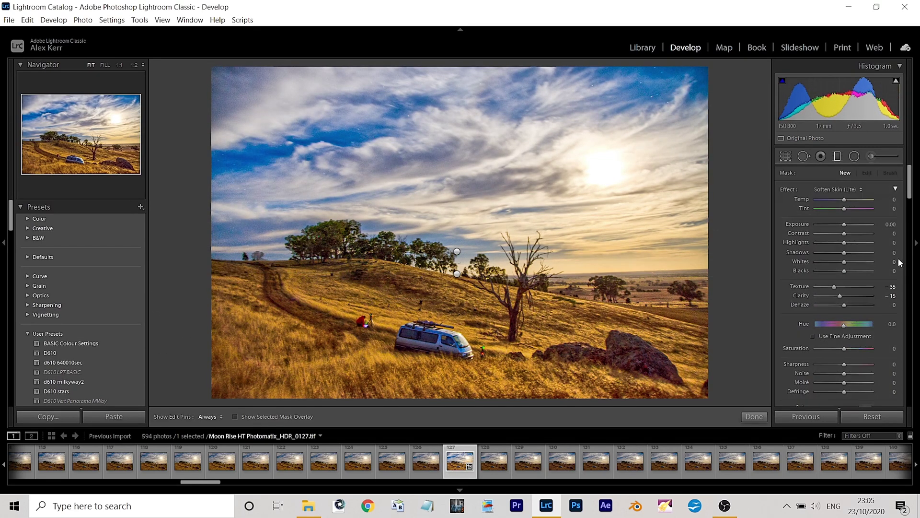
- Run Auto Transition and Visual Previews, then read the updated edits back into Lightroom
right_click(796, 241)
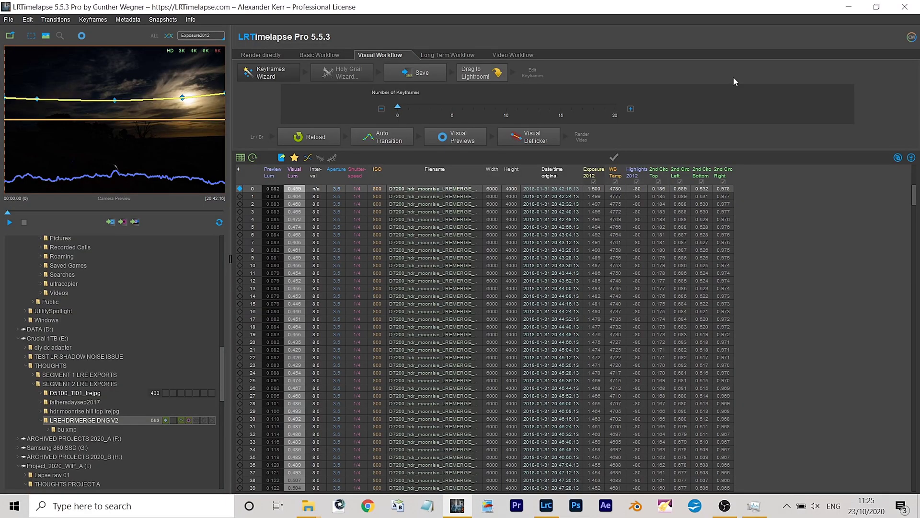
click(382, 137)
click(457, 137)
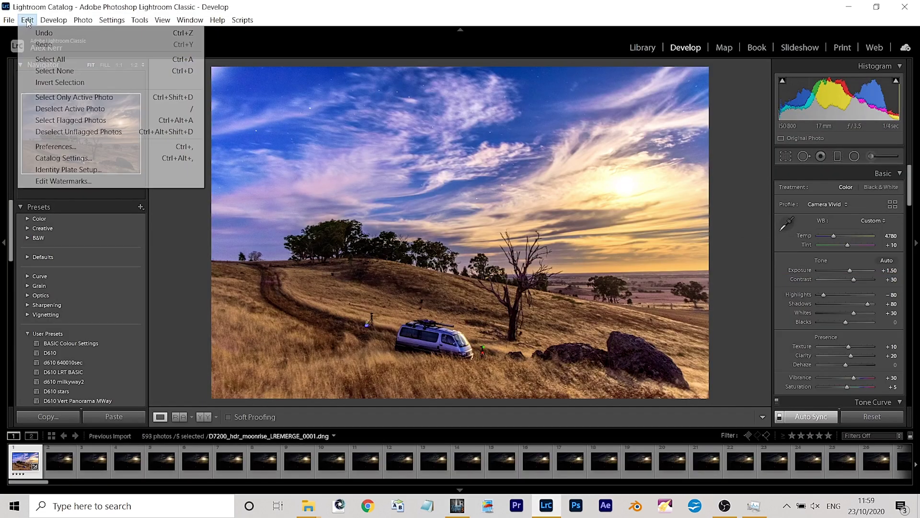
click(57, 163)
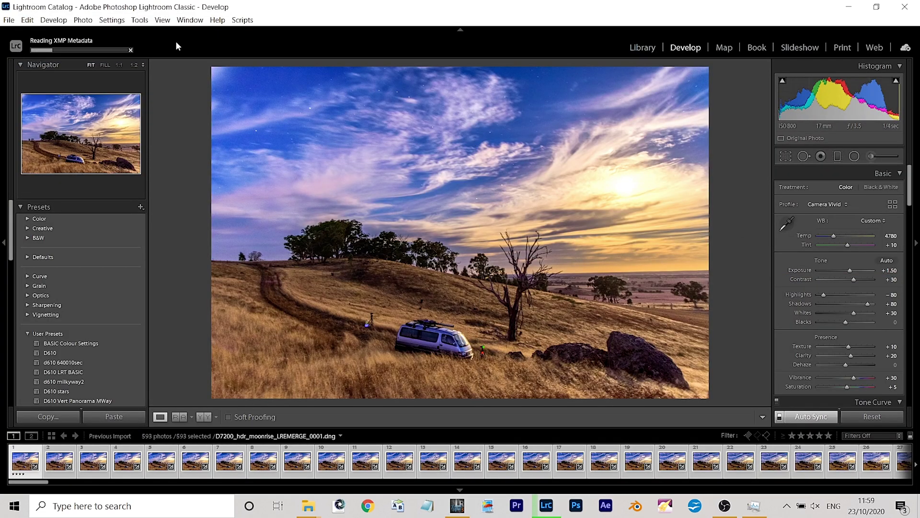
- Show the 593 frames in the Library grid and start exporting them to a folder in lrejpg
key(g)
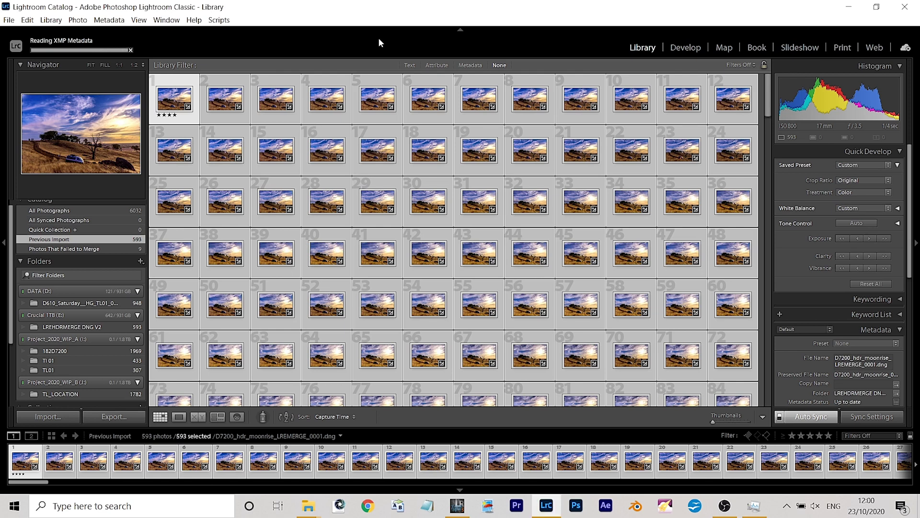
right_click(322, 97)
click(494, 248)
click(640, 134)
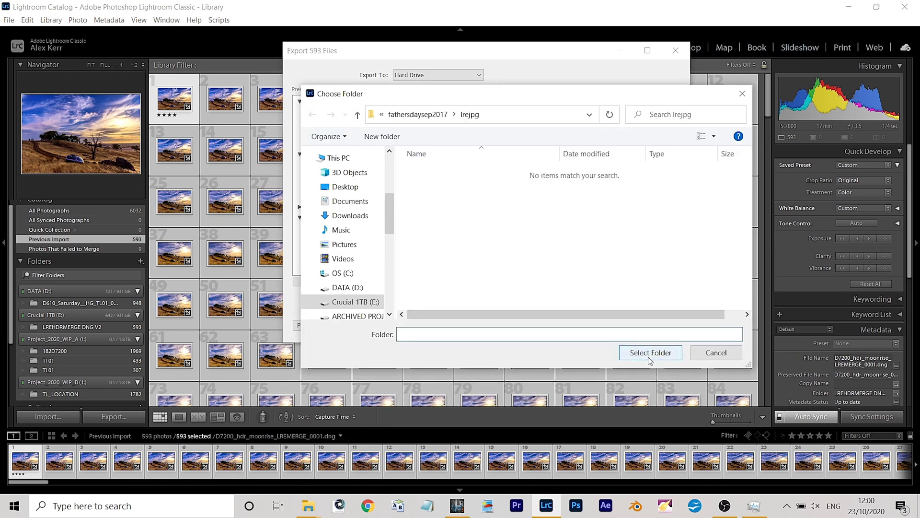